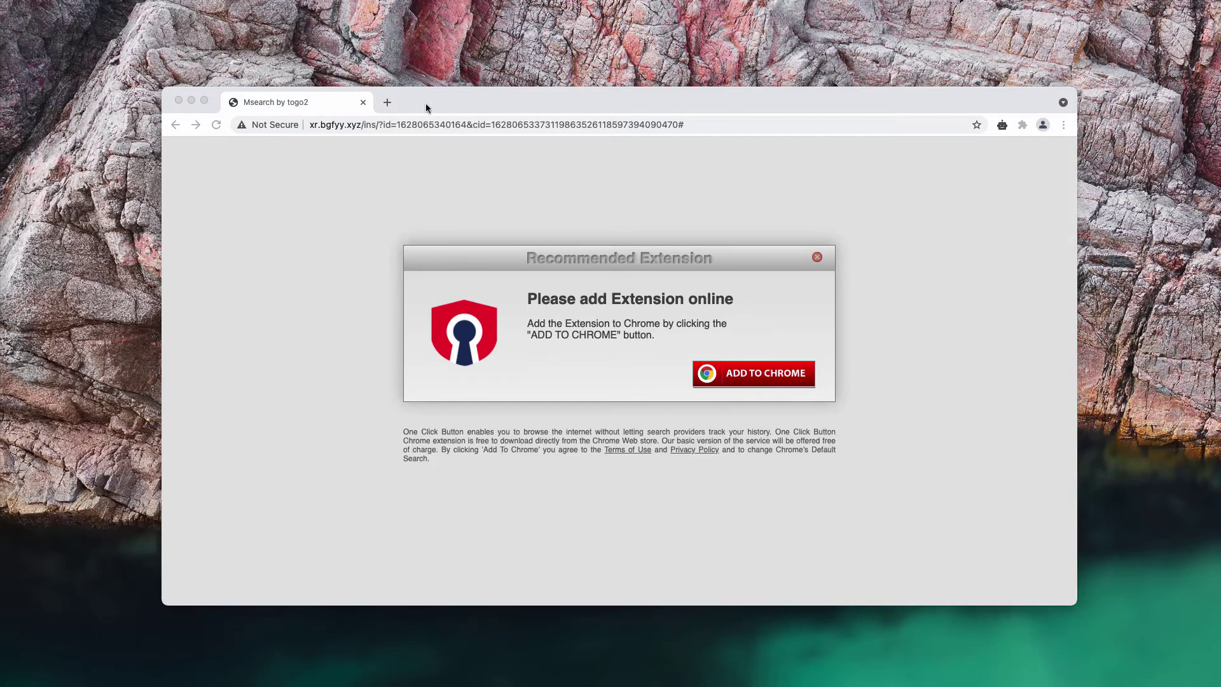
- Accept the Recommended Extension prompt's ADD TO CHROME offer on the Msearch page
left_click(438, 96)
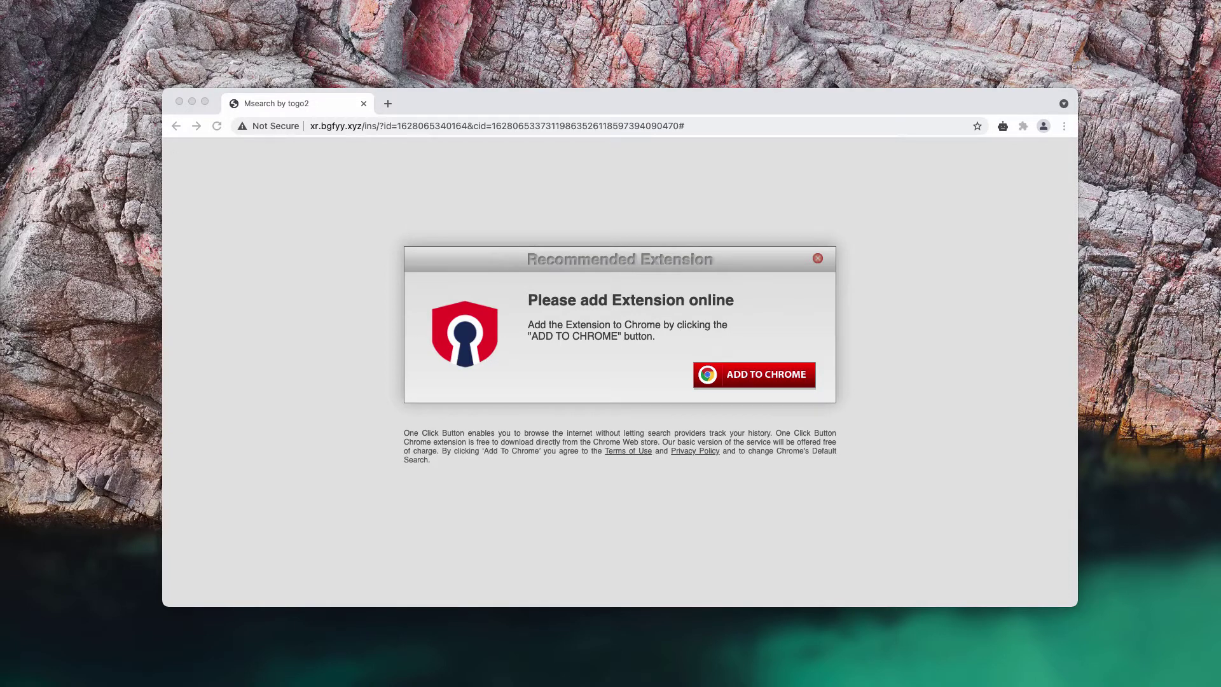
left_click(728, 382)
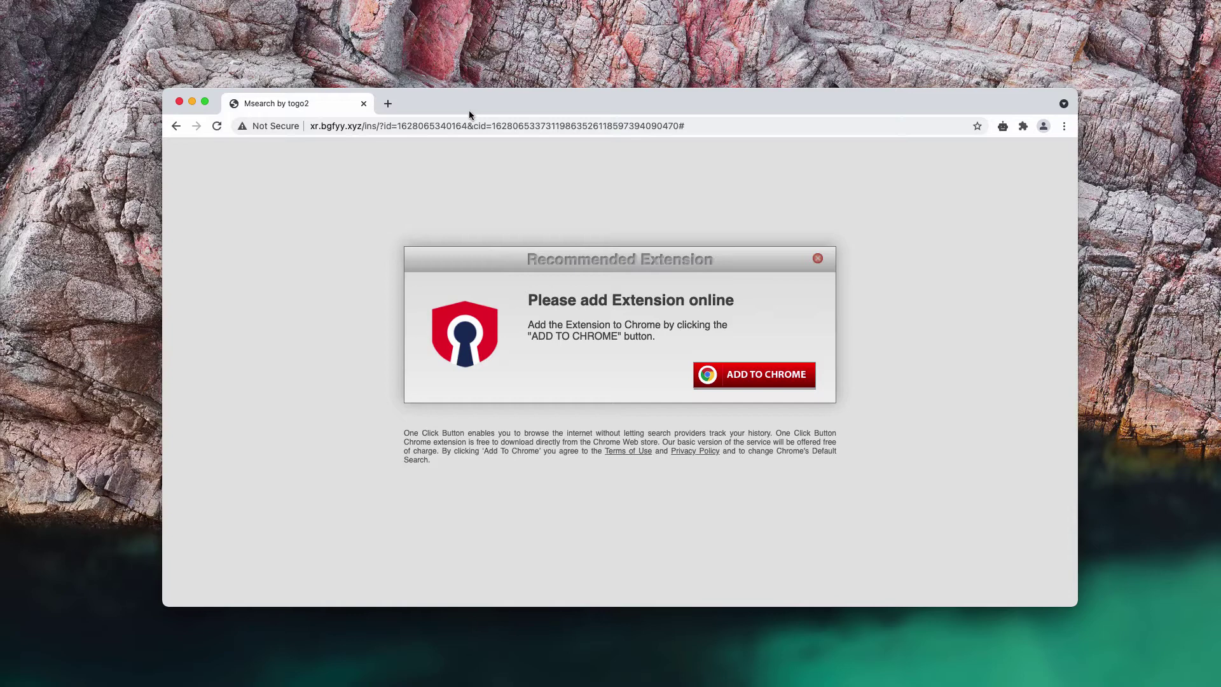
- Add Search by Togosearching from the Web Store, continuing past the untrusted-extension warning
left_click(775, 379)
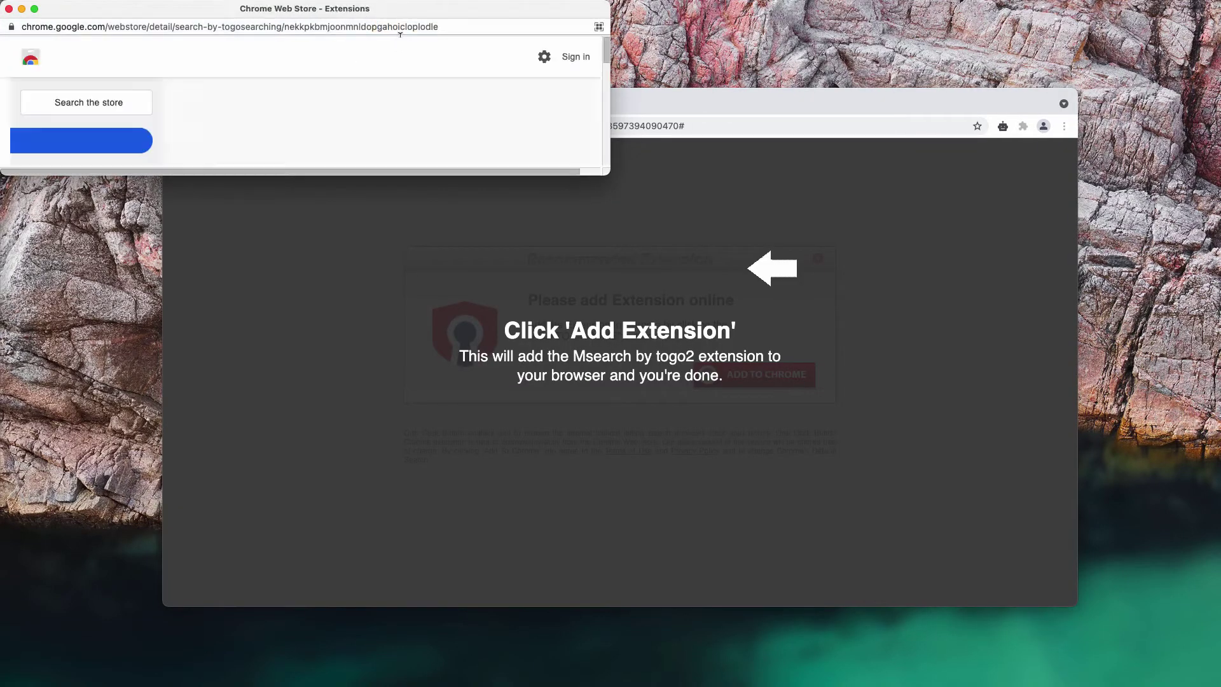
left_click(559, 146)
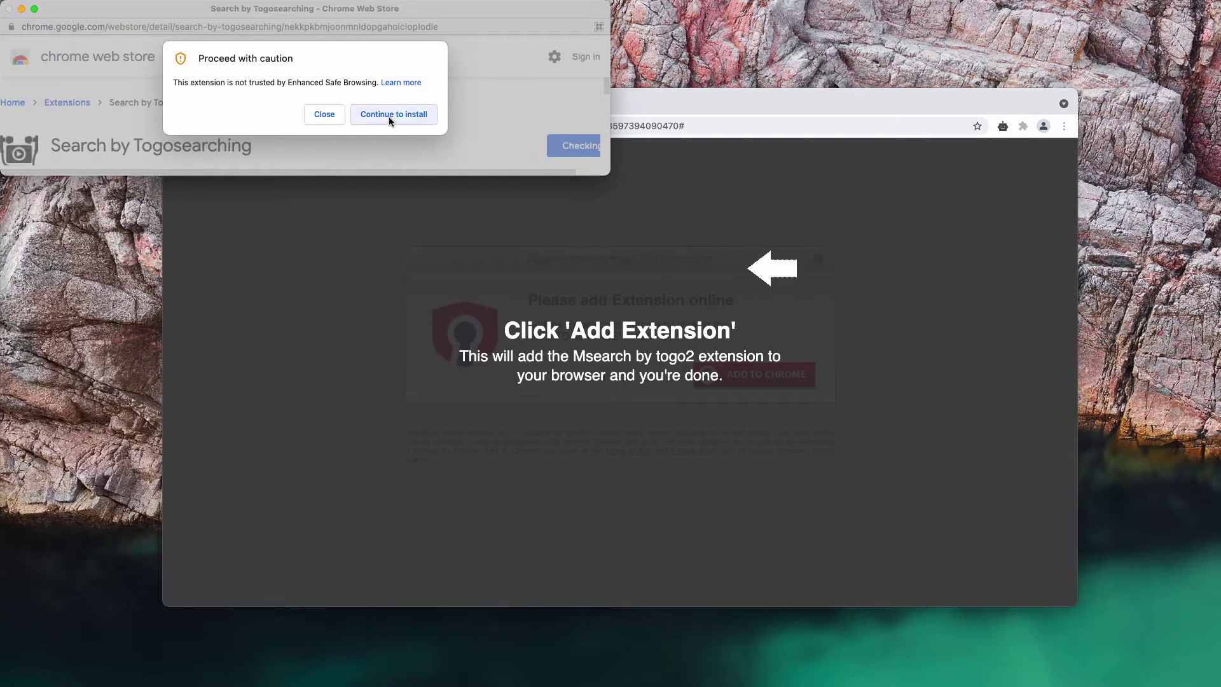
left_click(388, 116)
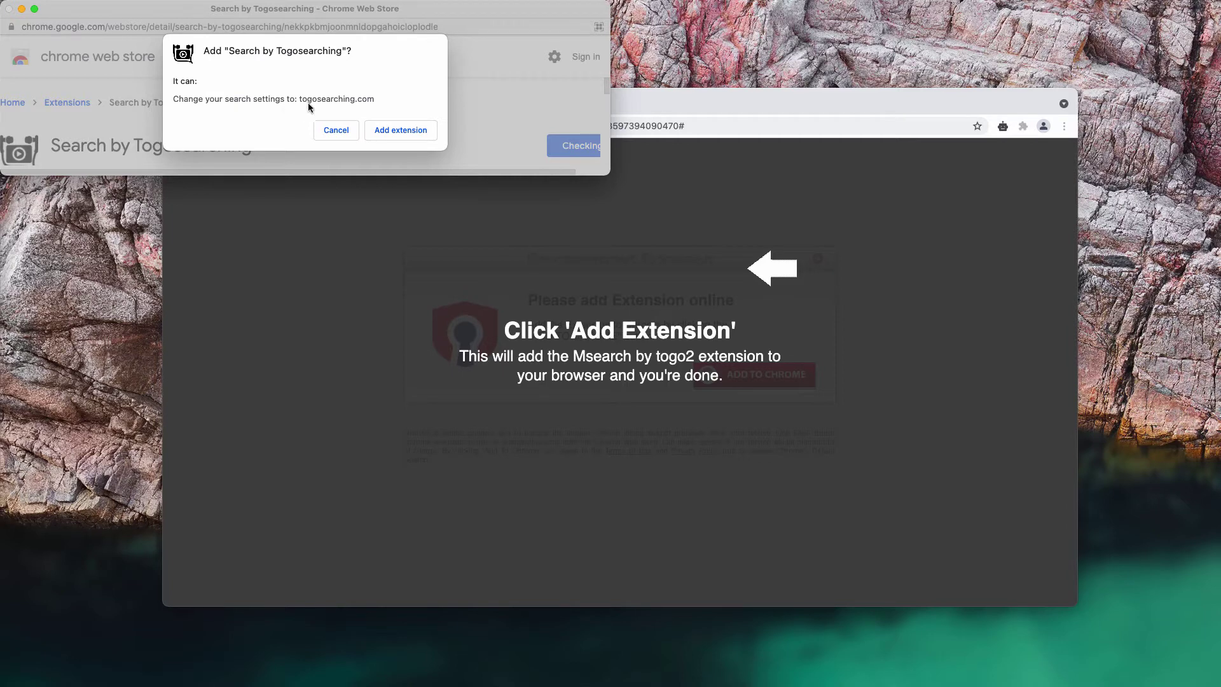
left_click(387, 125)
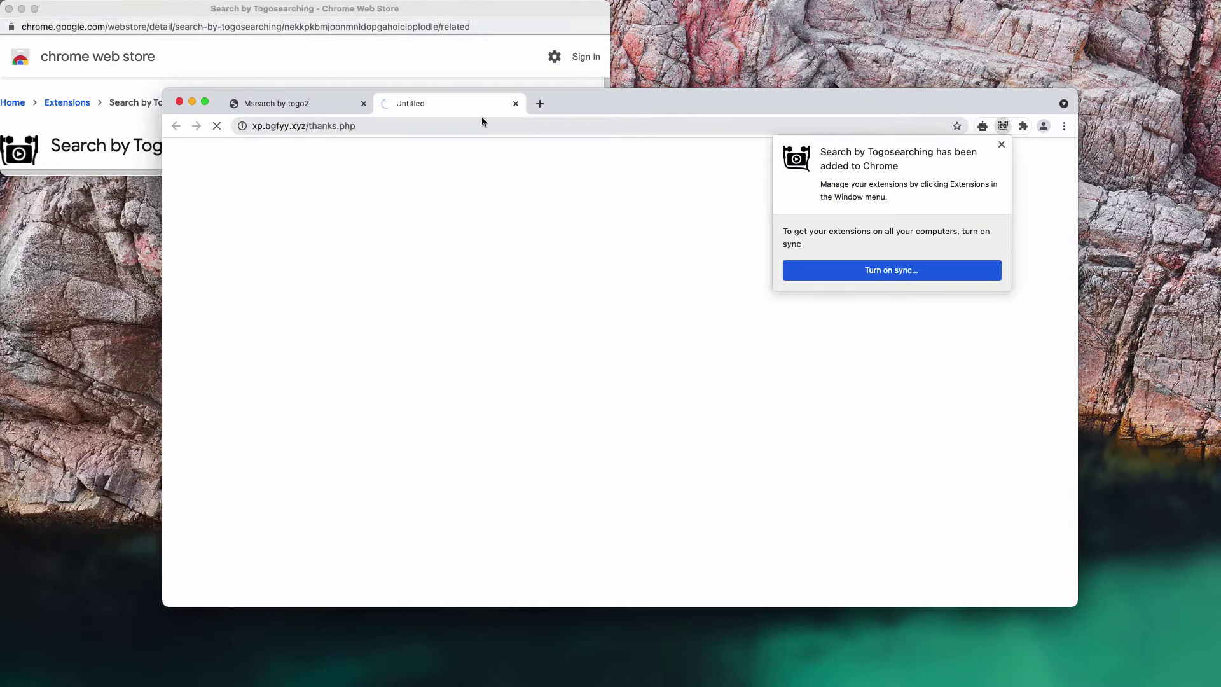
- Search 'virus', dismiss the search-provider warning, and close that tab and the Web Store window
left_click(485, 128)
type("j")
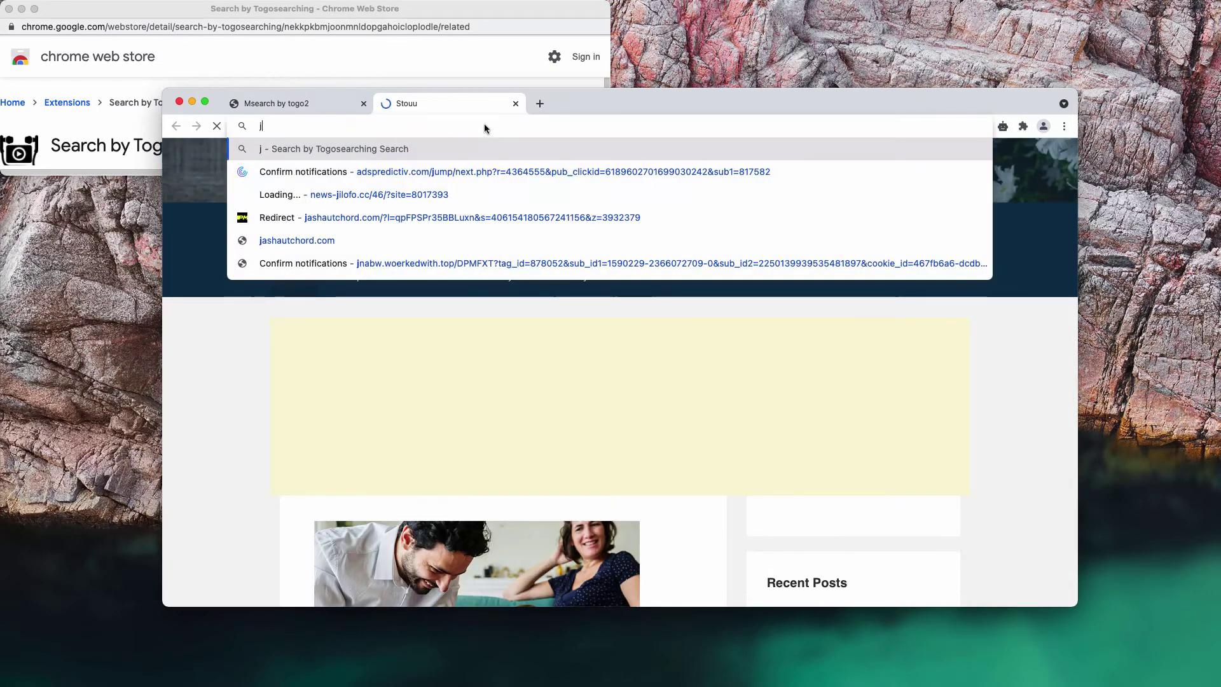
key("BackSpace")
type("virus")
key("Return")
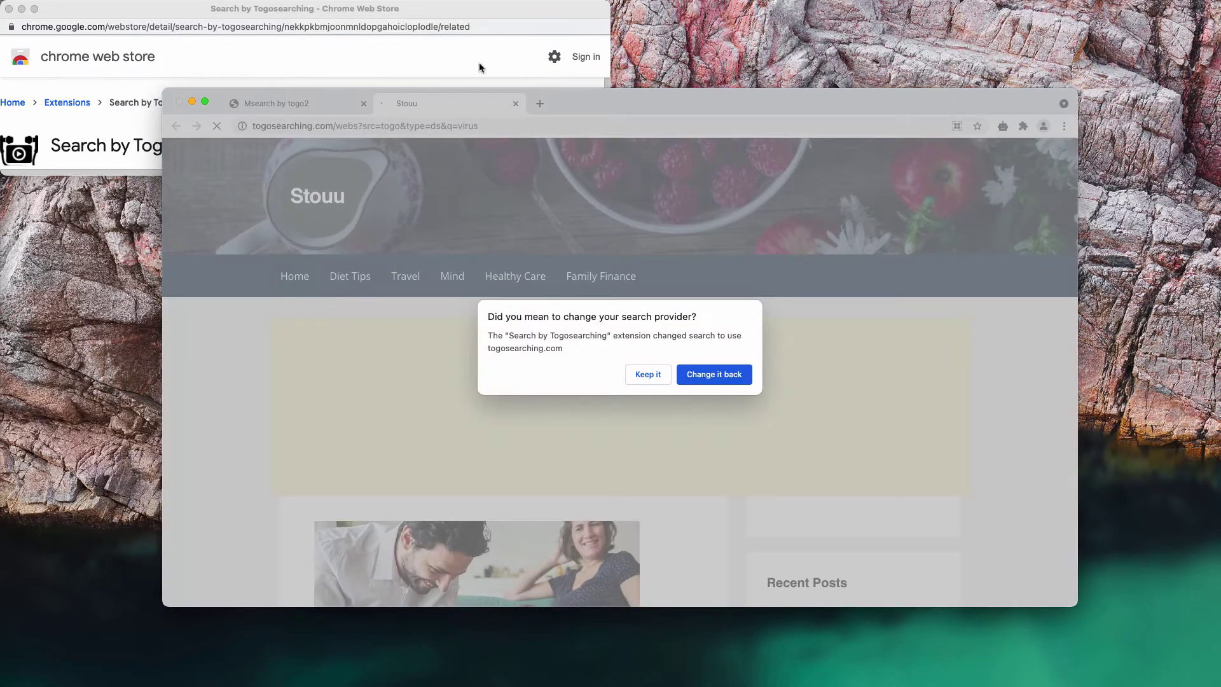
left_click(645, 373)
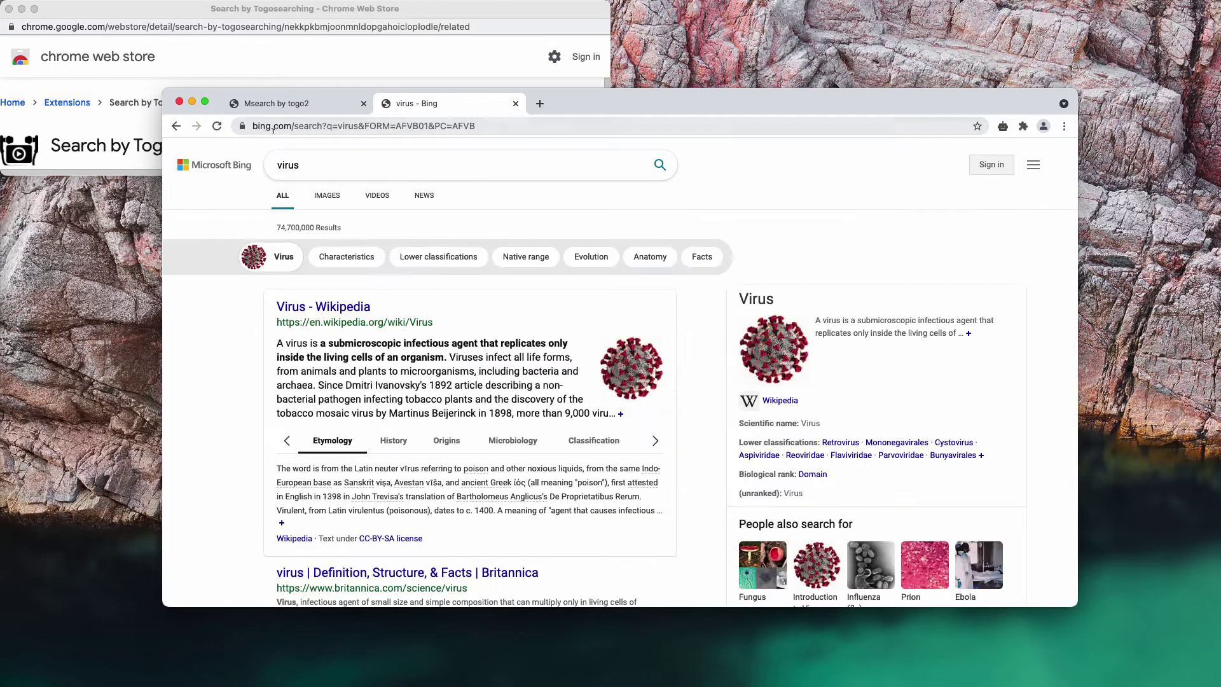
left_click(516, 104)
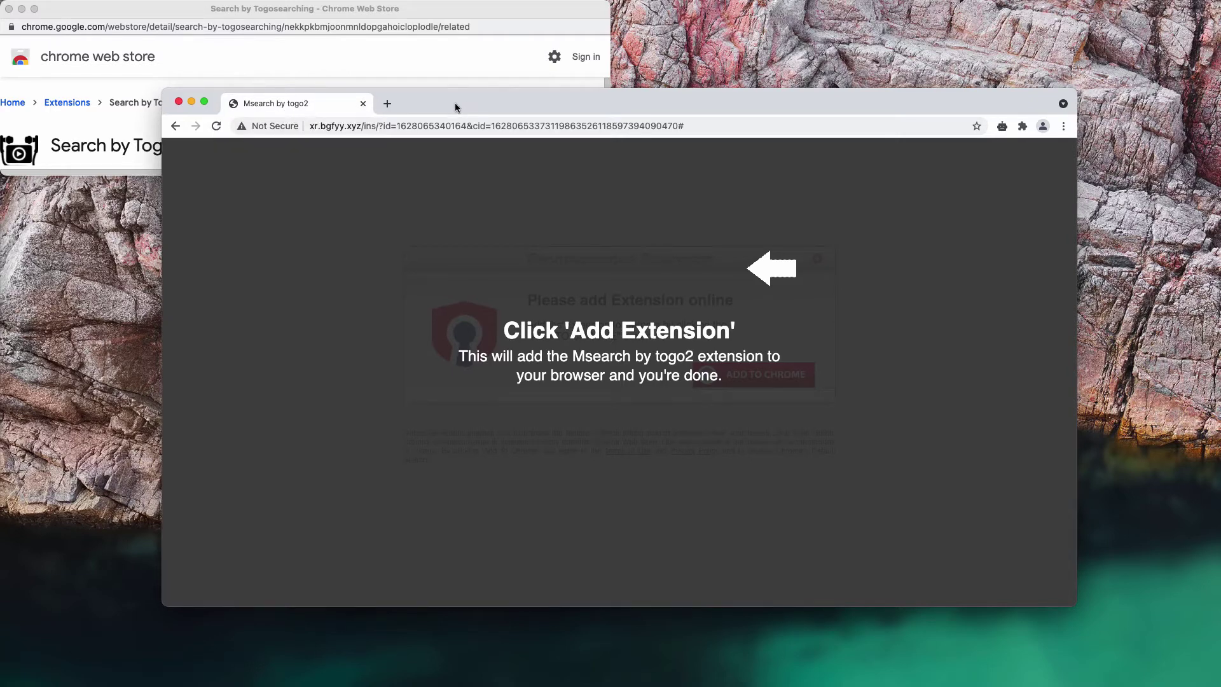
left_click(9, 9)
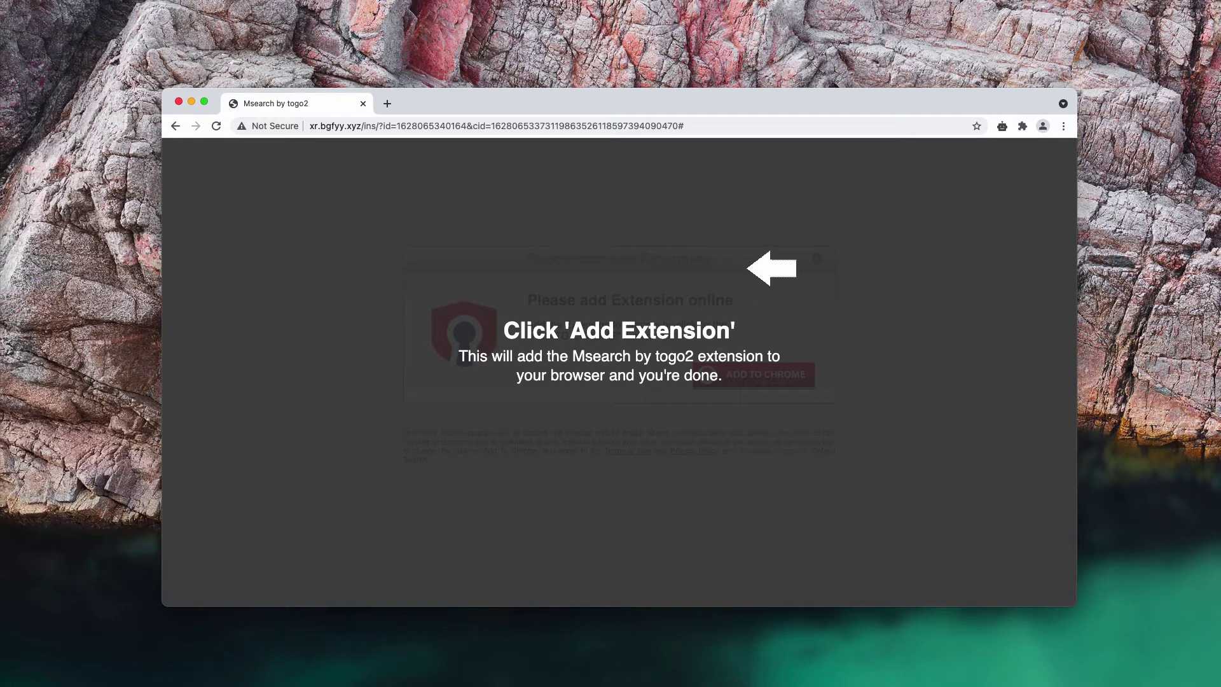
- Search 'iphone' in a new tab to confirm Bing results, then close that tab
left_click(387, 104)
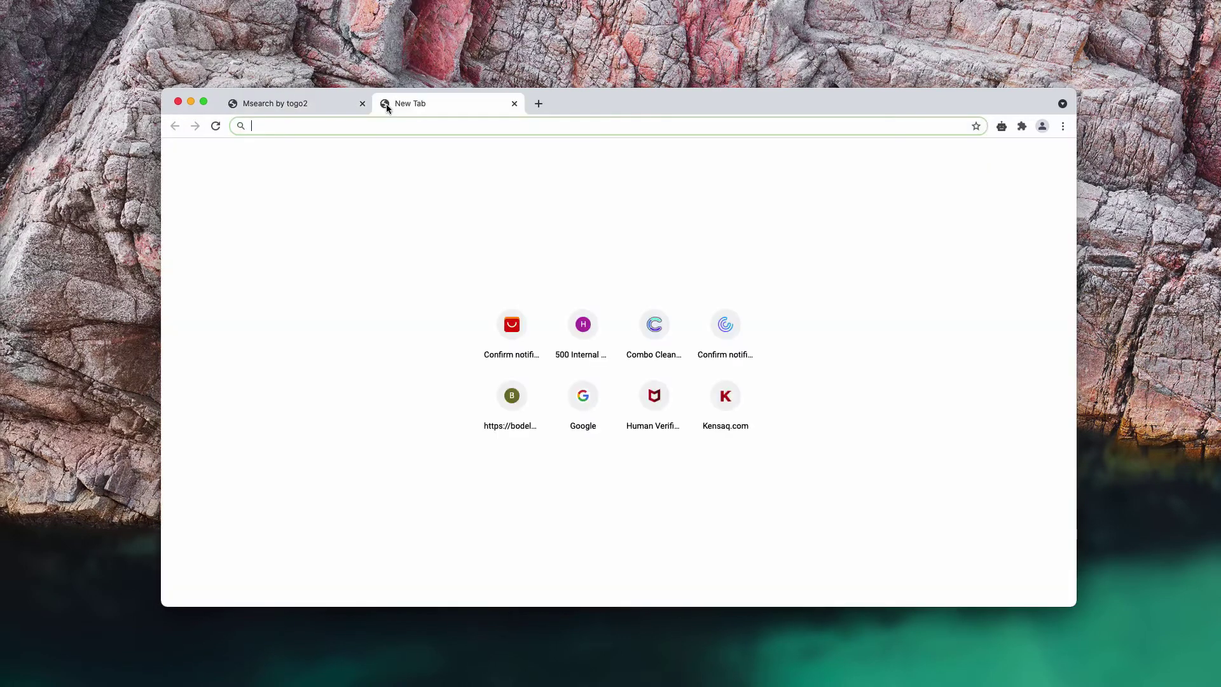
type("iphone")
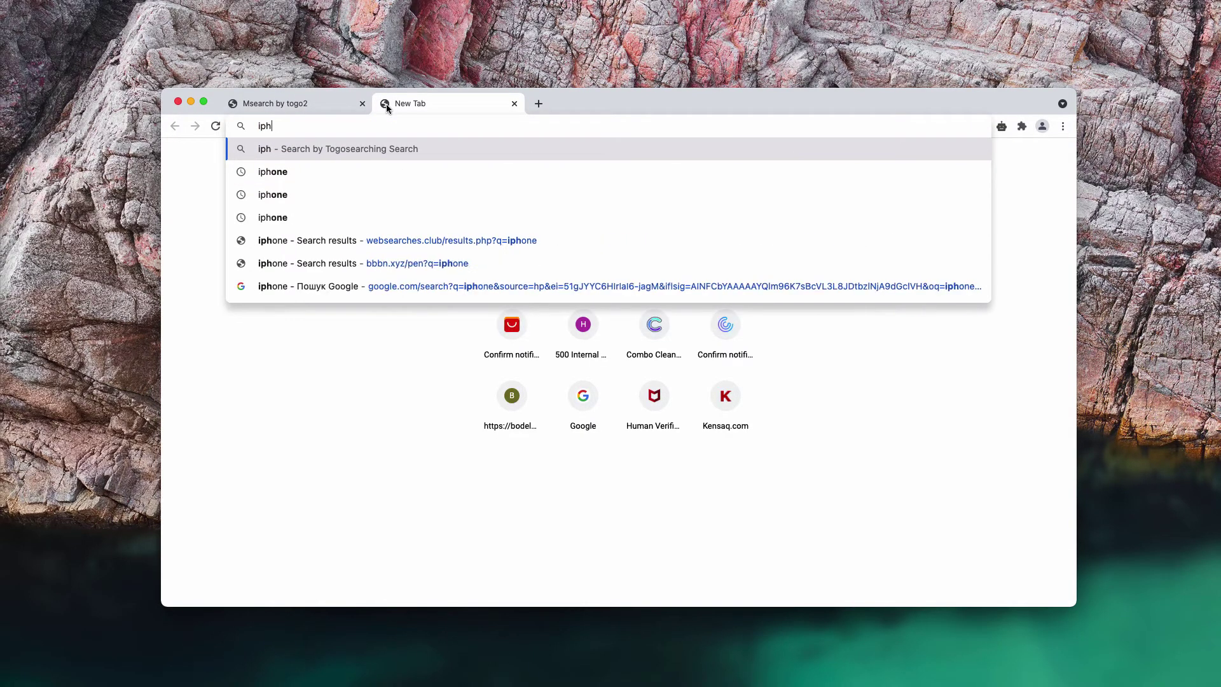
key("Return")
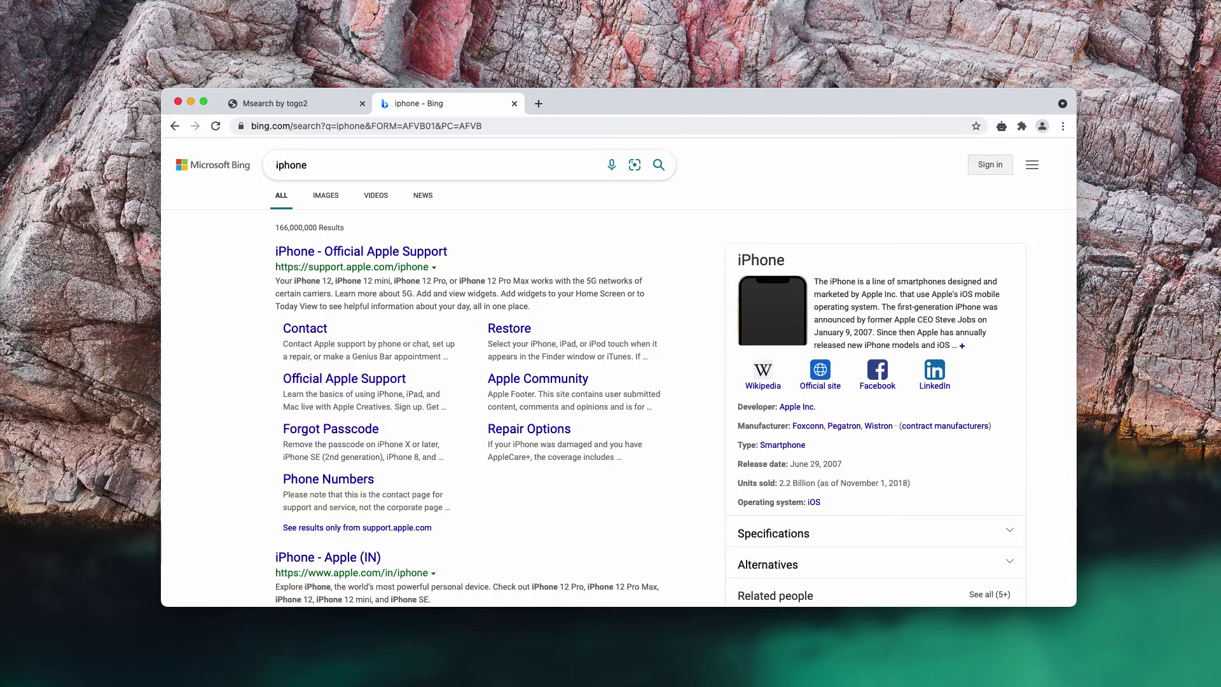
left_click_drag(574, 109, 577, 116)
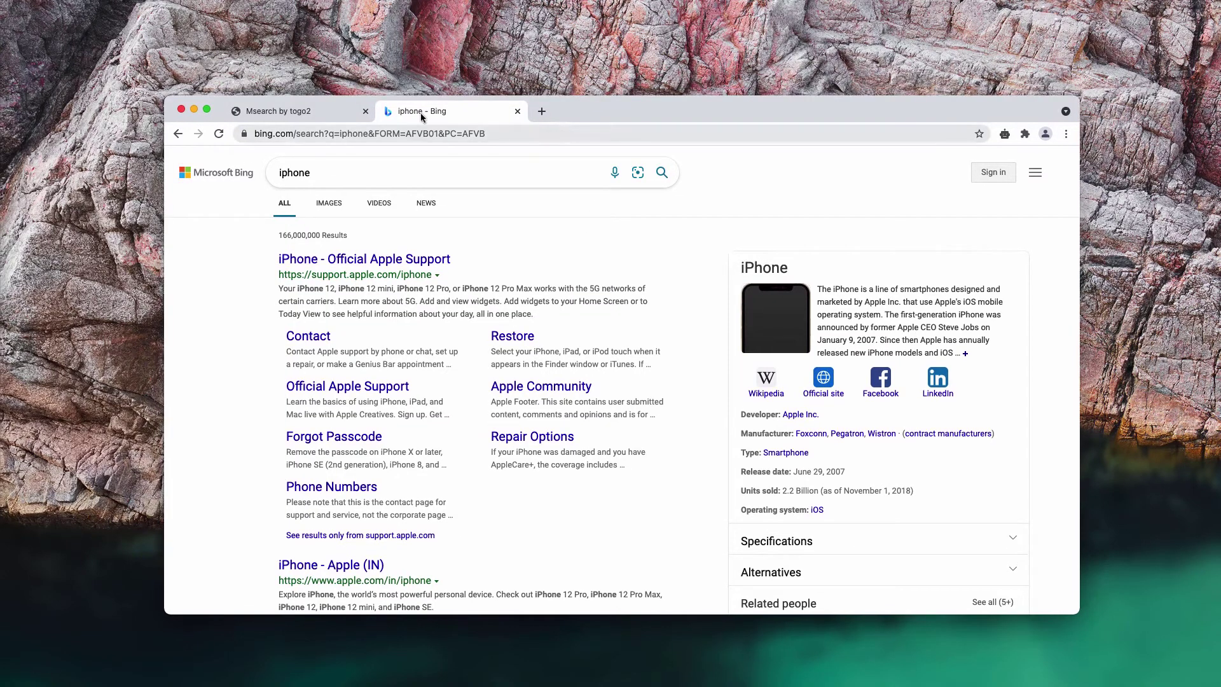
left_click(517, 111)
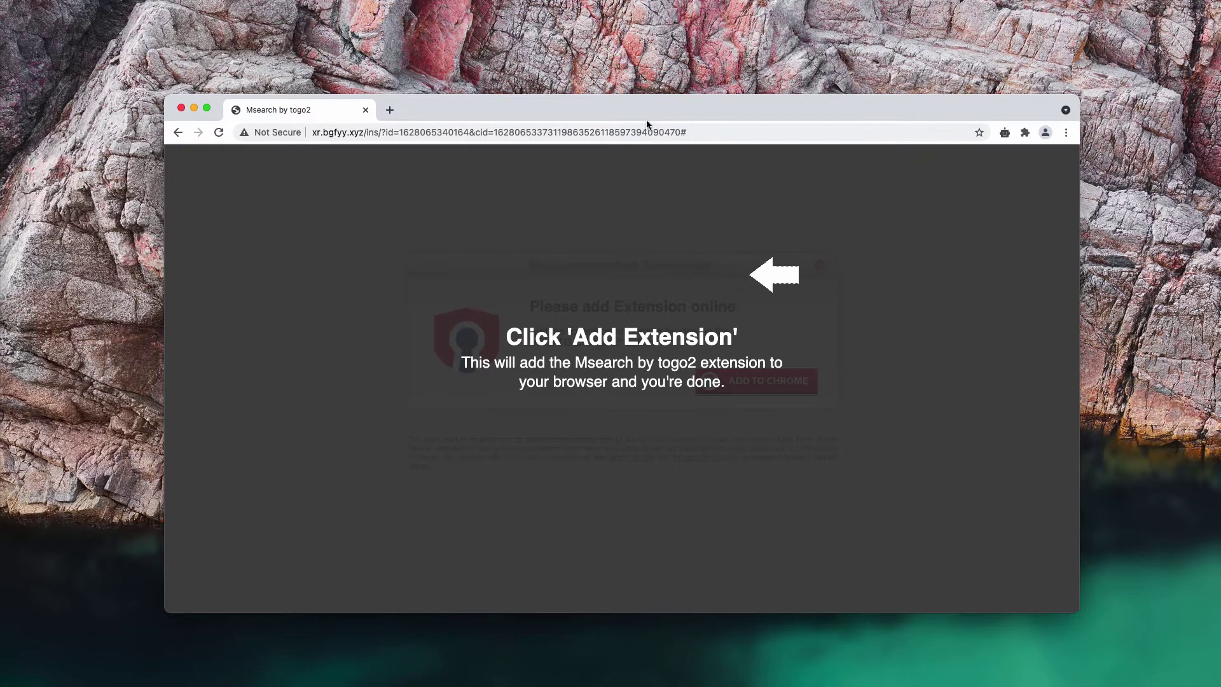
- Disable Search by Togosearching under More Tools > Extensions and confirm its removal
left_click(1066, 133)
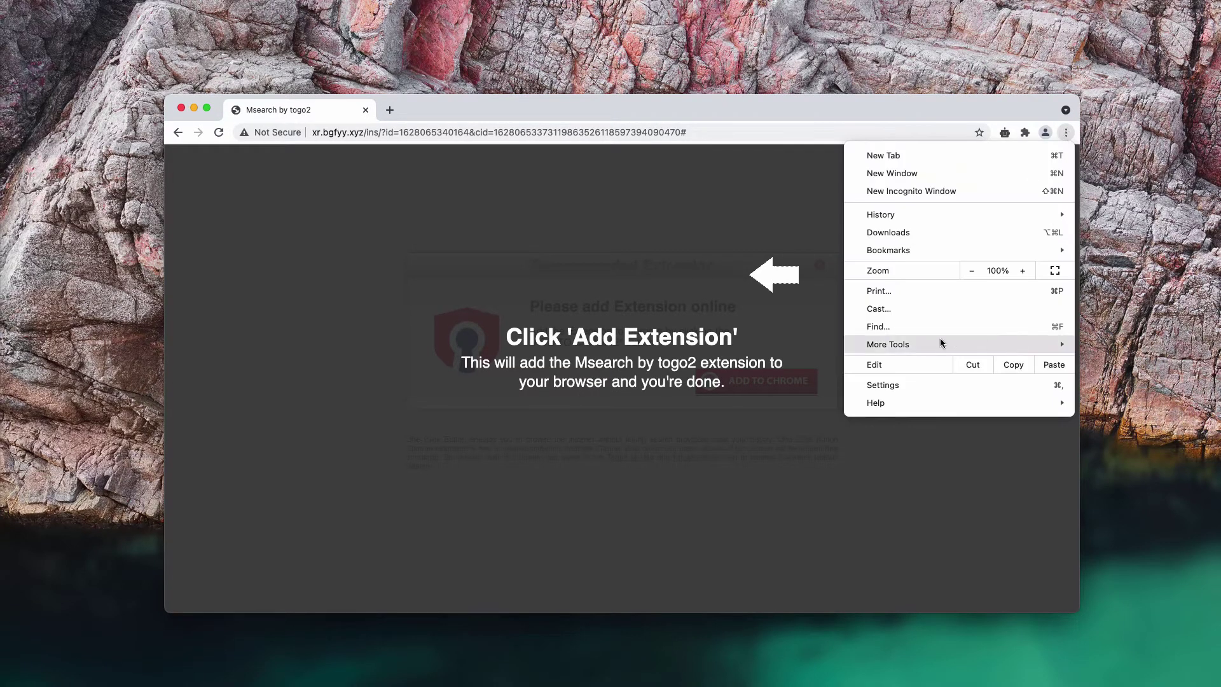
mouse_move(887, 345)
left_click(667, 417)
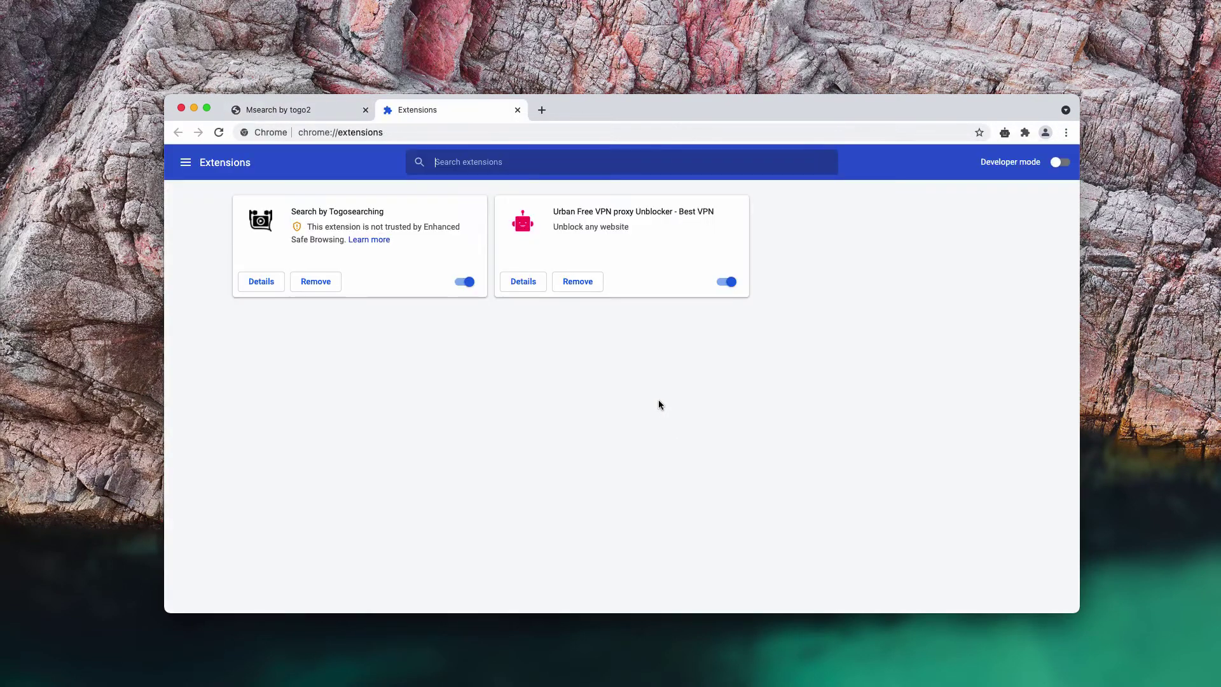
left_click(467, 284)
left_click(315, 281)
left_click(729, 386)
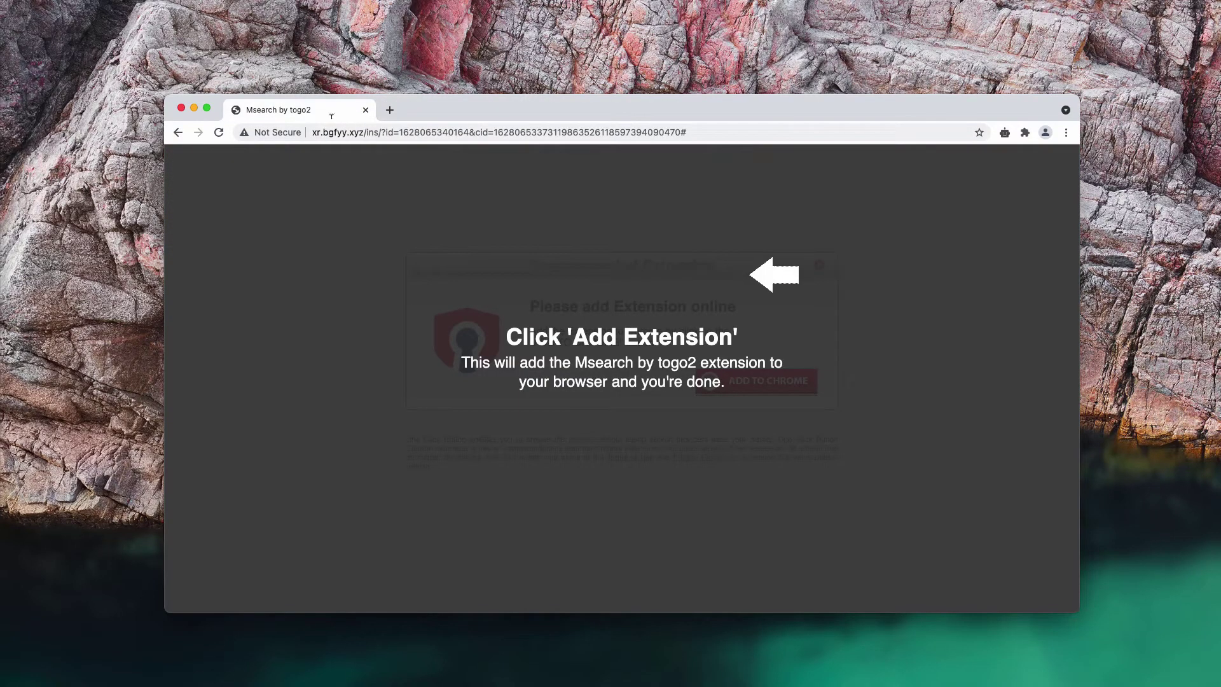
left_click(401, 132)
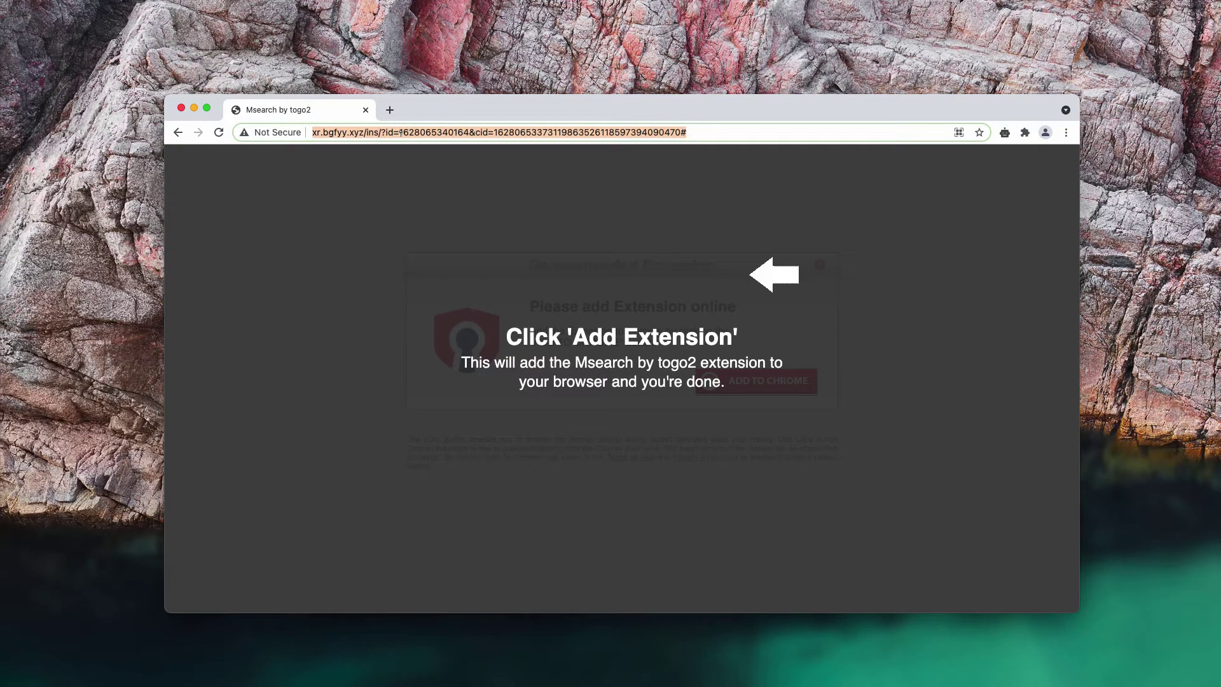
- Load combocleaner.com, then close the Chrome window to reach Combo Cleaner
type("combocleaner.com")
key("Return")
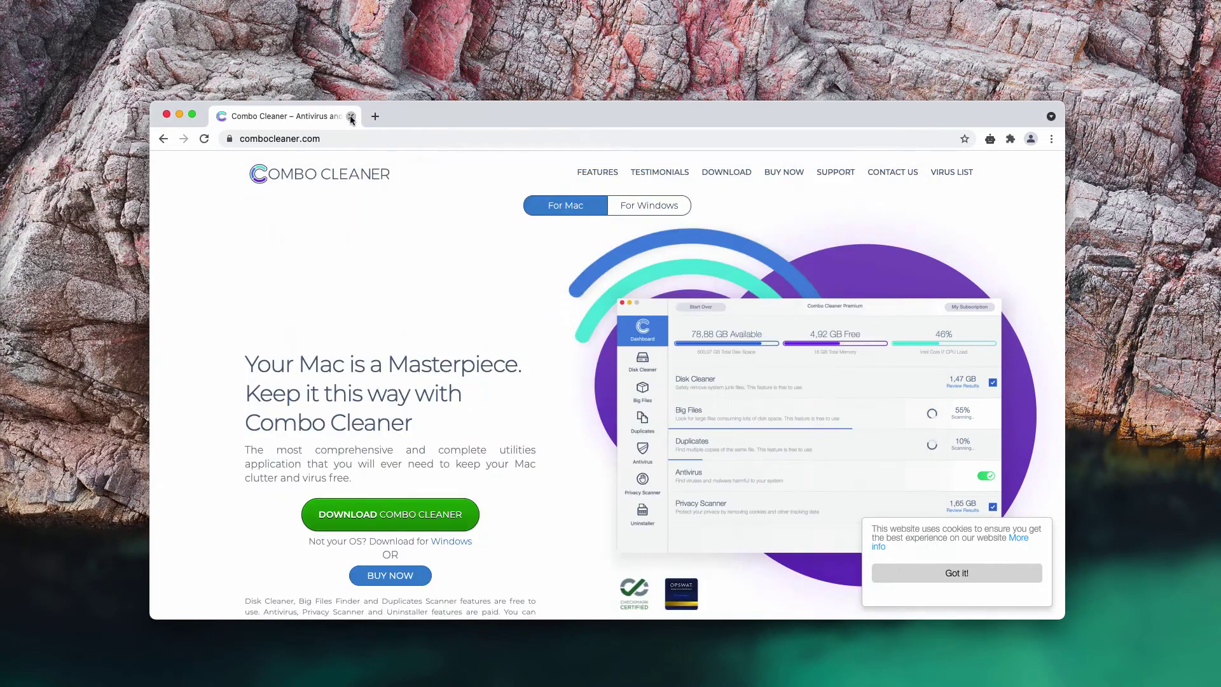
left_click(351, 117)
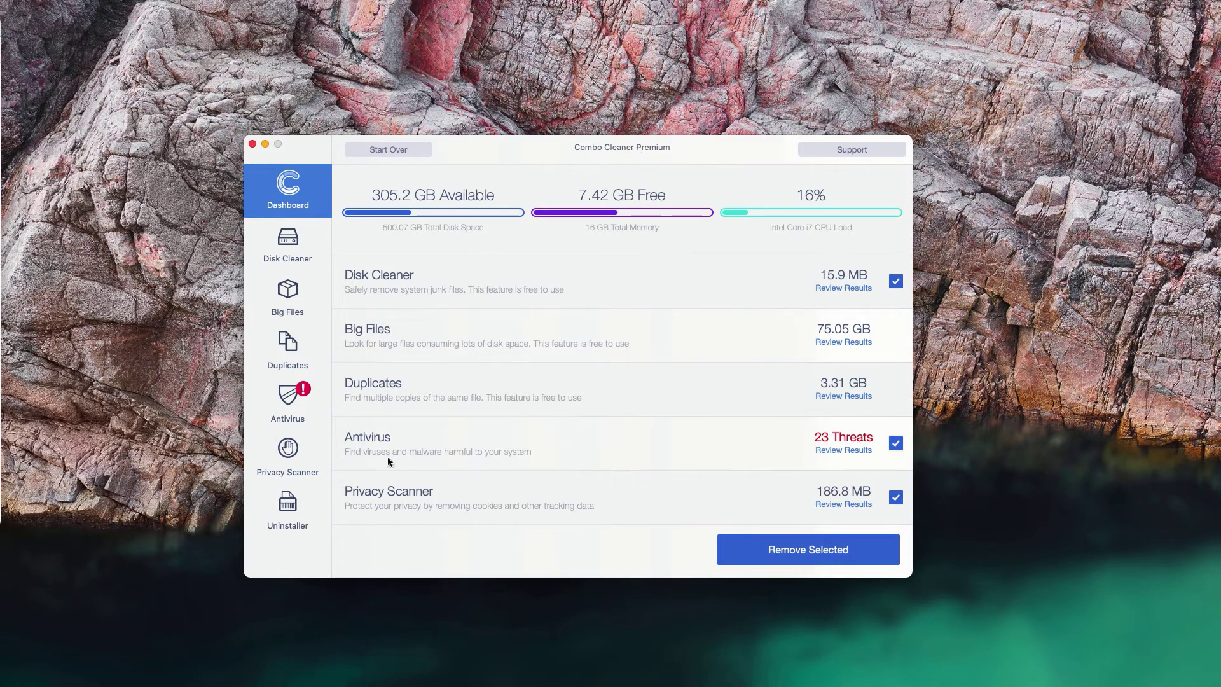
- Open Review Results for the 23 antivirus threats found by the Combo Scan
left_click(841, 451)
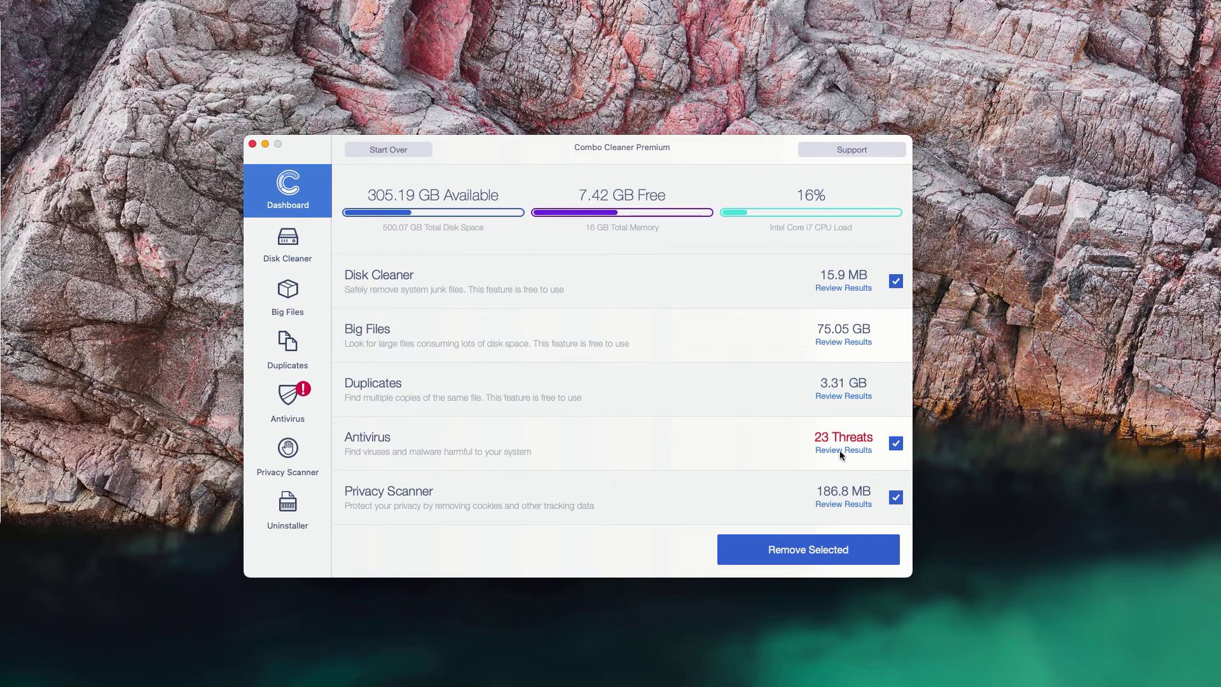